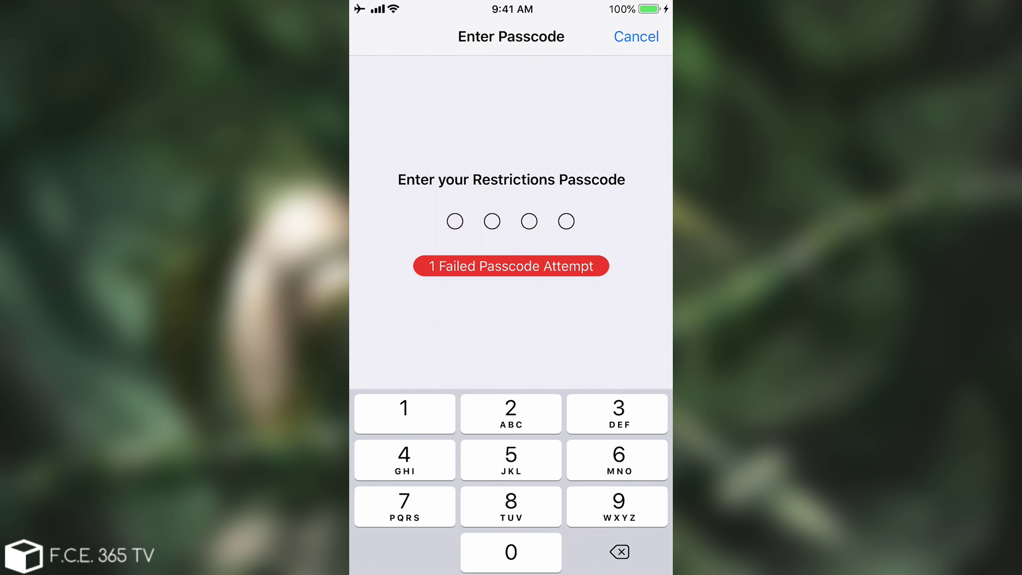
Enter guessed four-digit Restrictions passcodes until three failed attempts are recorded
left_click(405, 414)
left_click(617, 414)
left_click(404, 506)
left_click(617, 414)
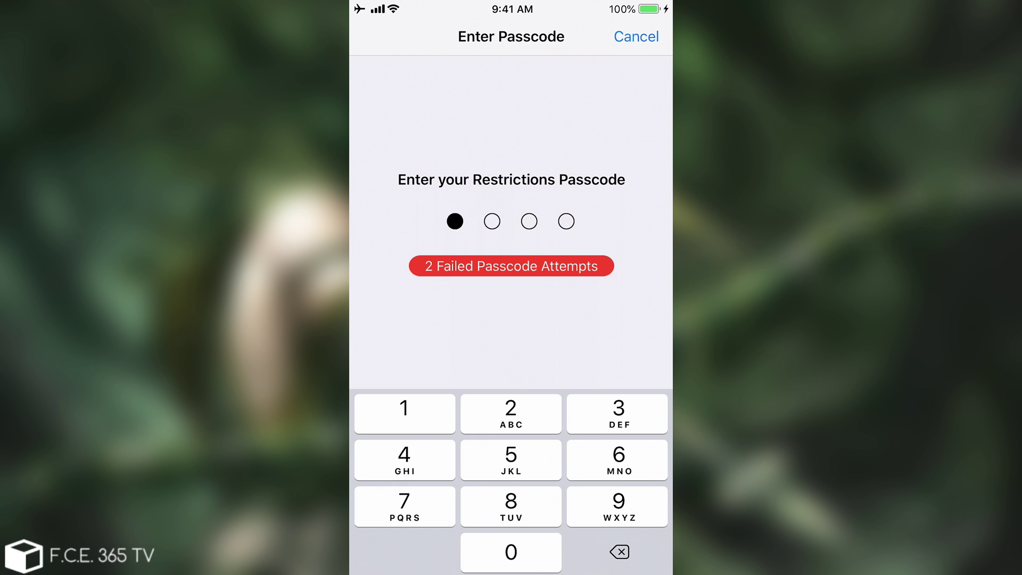
left_click(511, 414)
left_click(511, 414)
left_click(511, 413)
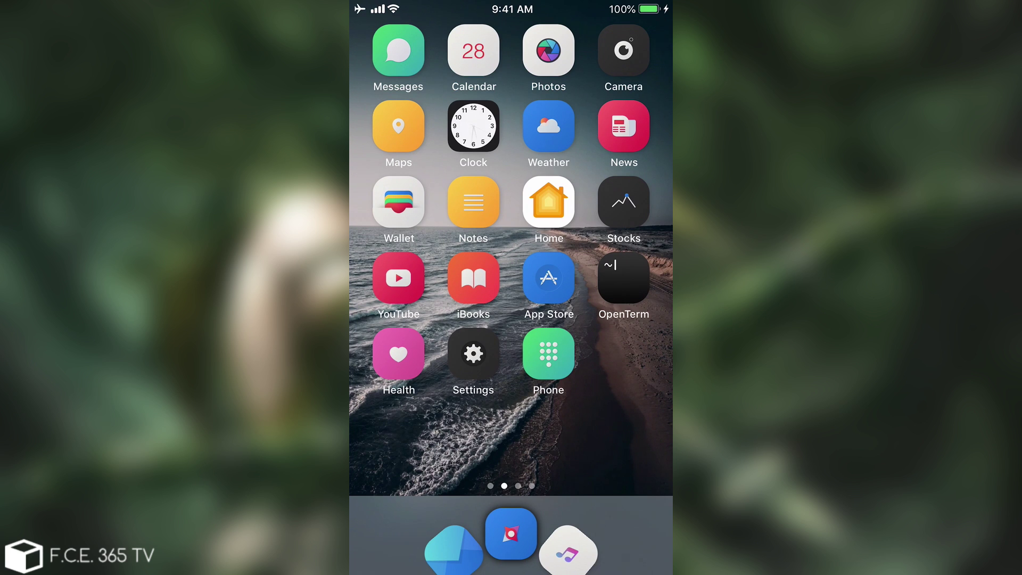
left_click(623, 278)
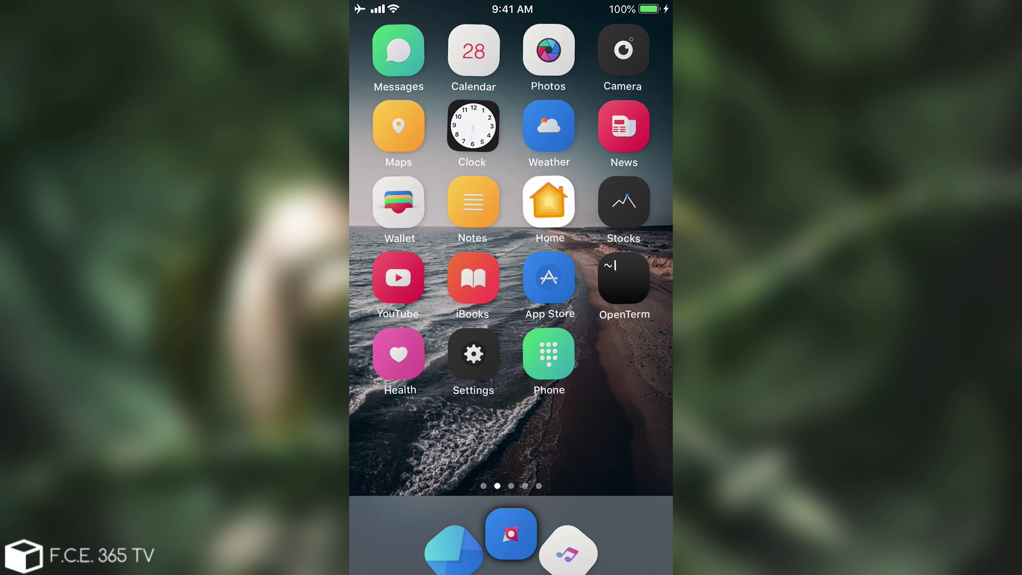
mouse_move(612, 320)
left_mouse_down()
mouse_move(399, 320)
mouse_move(612, 319)
left_mouse_up()
left_click(398, 126)
left_click(511, 452)
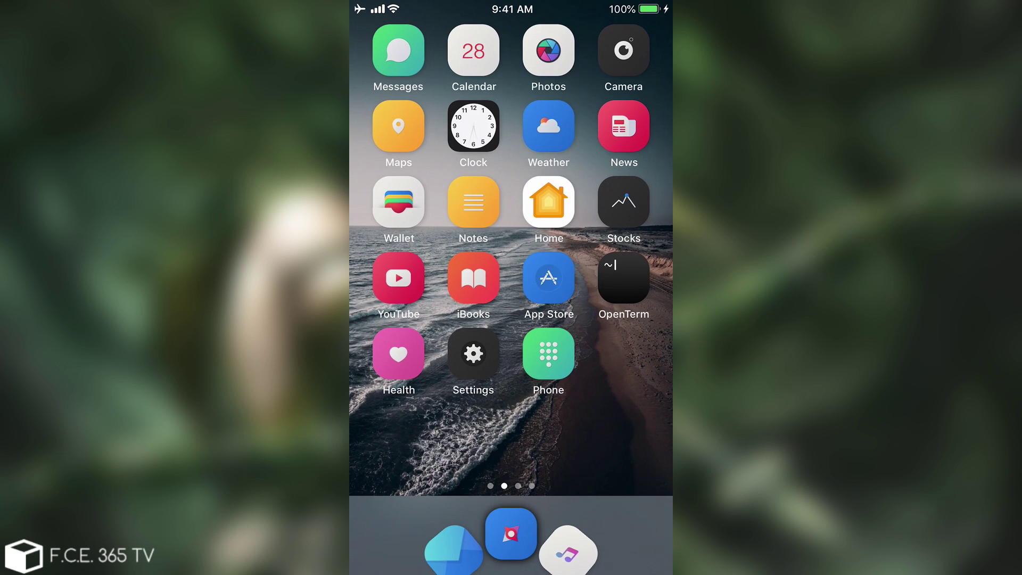
Launch Filza from the Jailbreak folder on page 3 and climb up to the root folder
left_click_drag(585, 319, 426, 319)
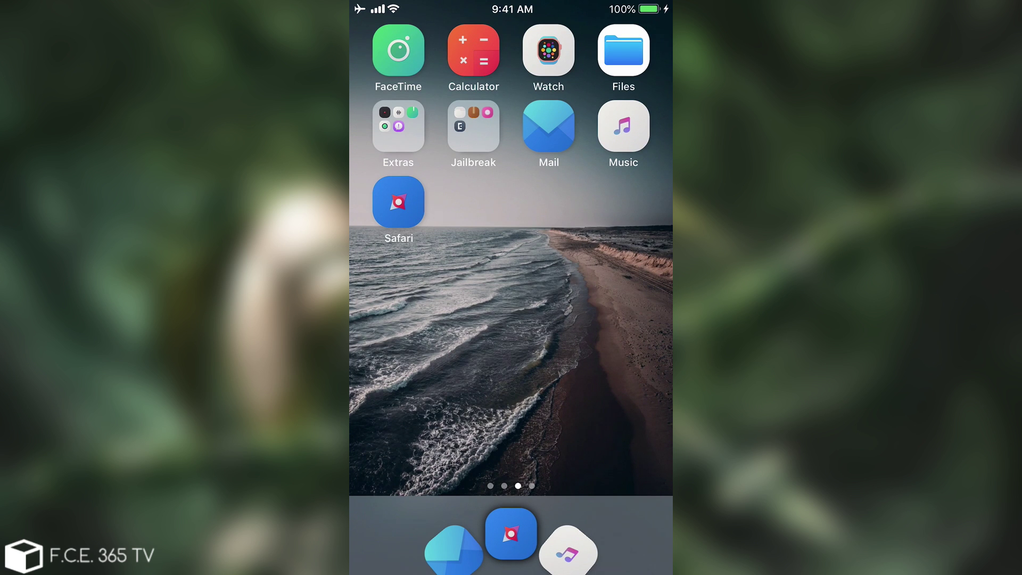
left_click(473, 126)
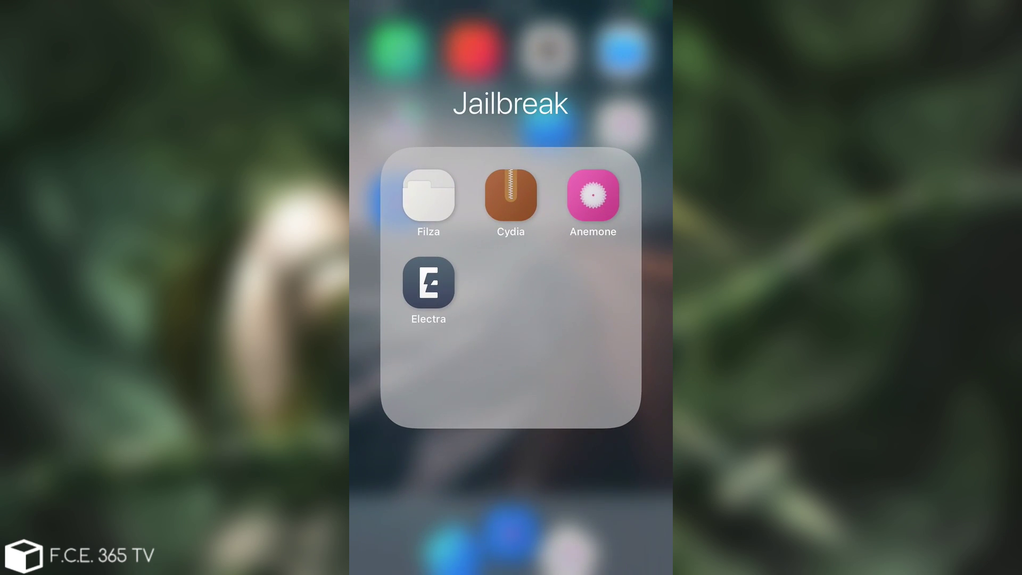
left_click(428, 194)
left_click(380, 36)
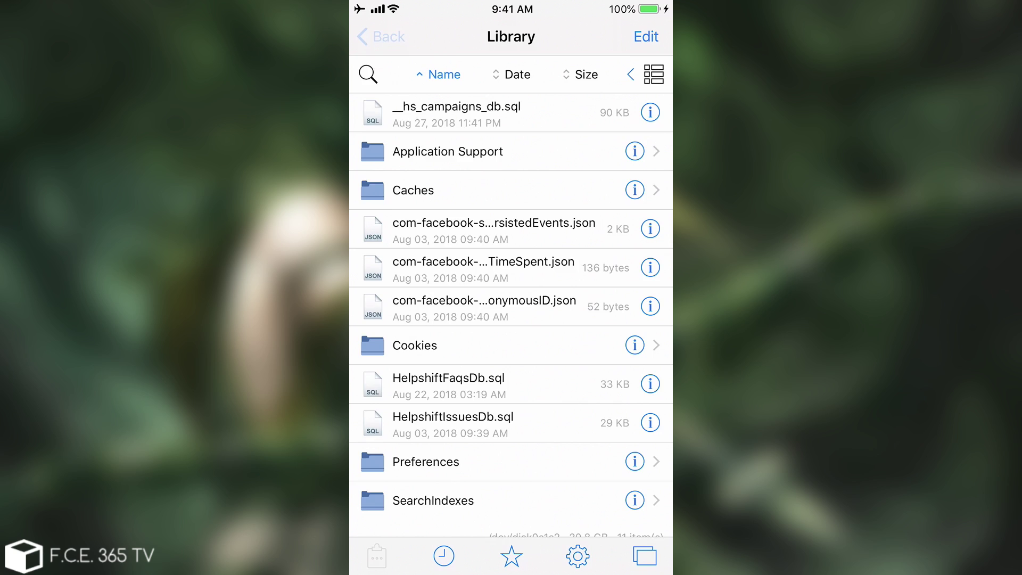
left_click(381, 36)
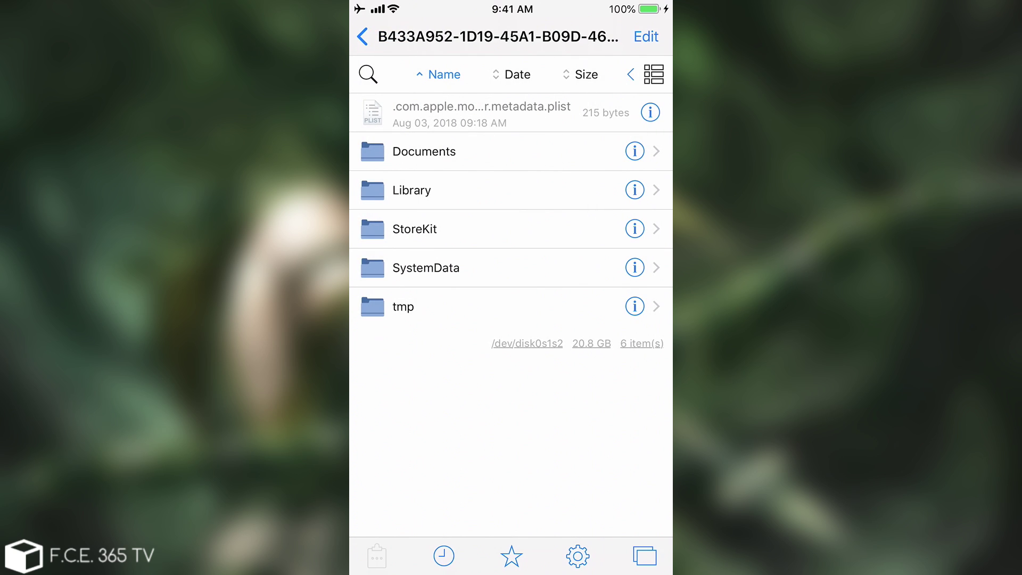
left_click(368, 37)
left_click(367, 37)
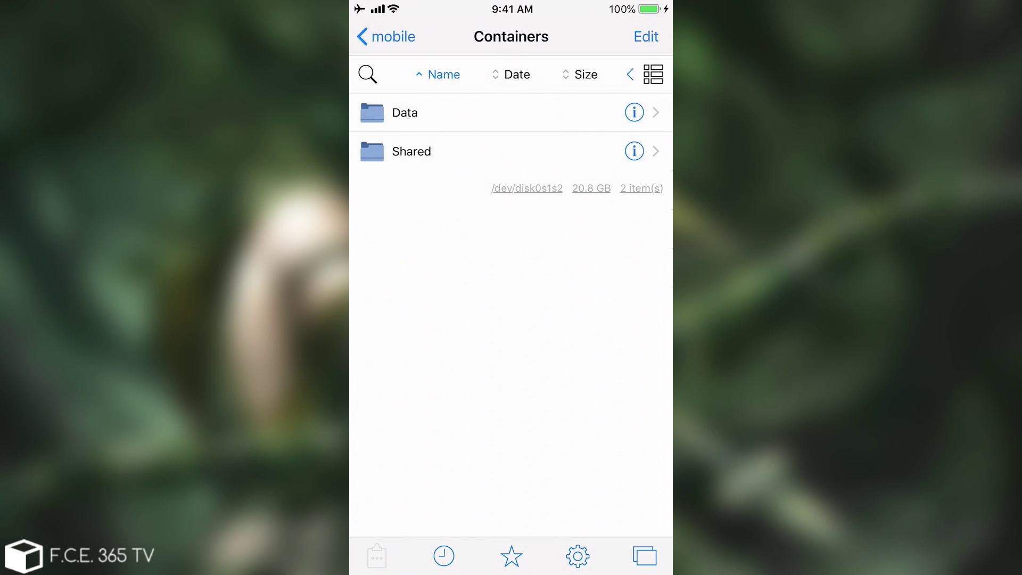
left_click(367, 36)
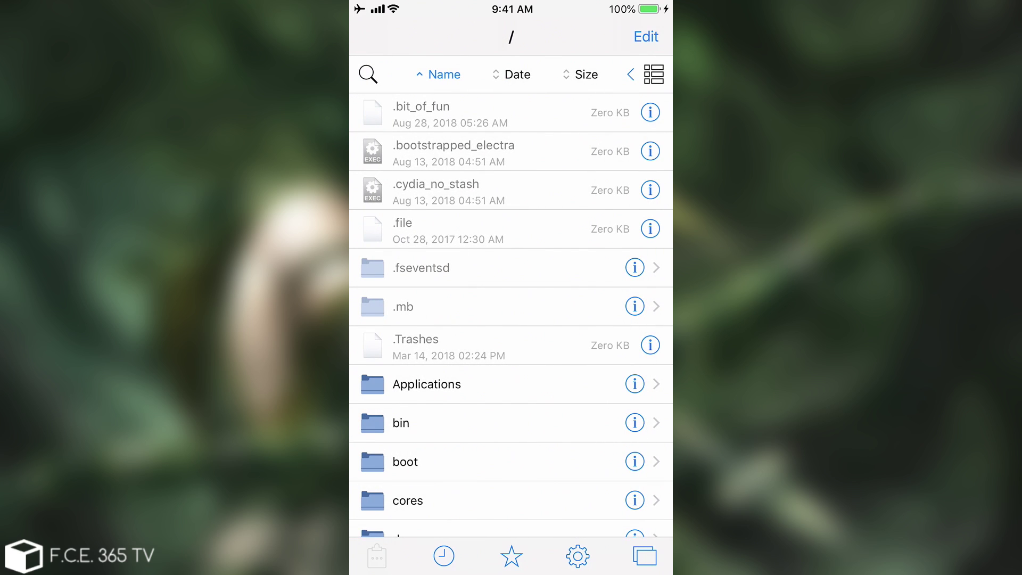
Open the var folder, then its mobile folder
scroll(511, 320, "down", 10)
left_click(416, 483)
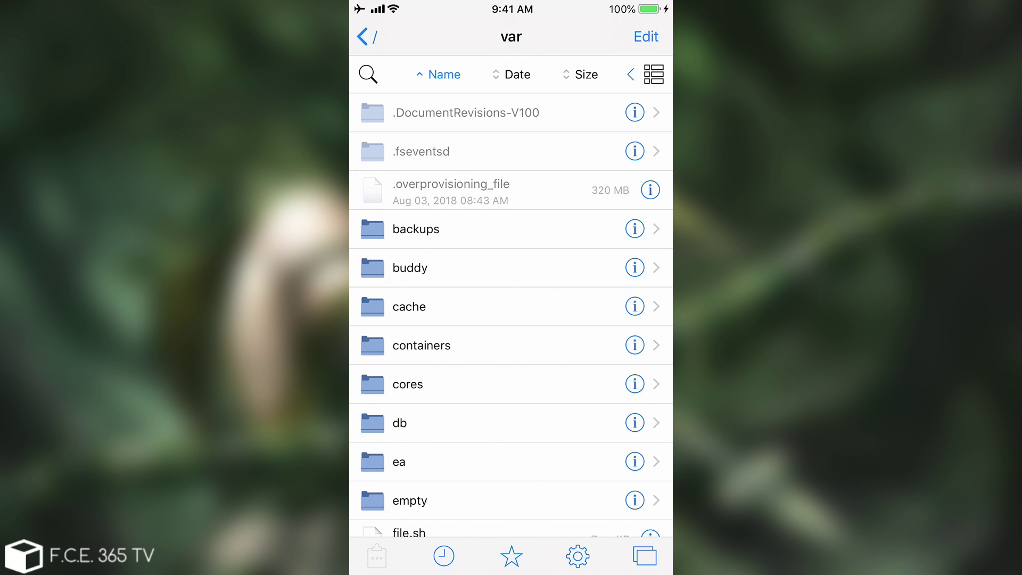
scroll(511, 299, "down", 3)
scroll(511, 298, "down", 2)
scroll(511, 298, "down", 2)
scroll(511, 298, "down", 3)
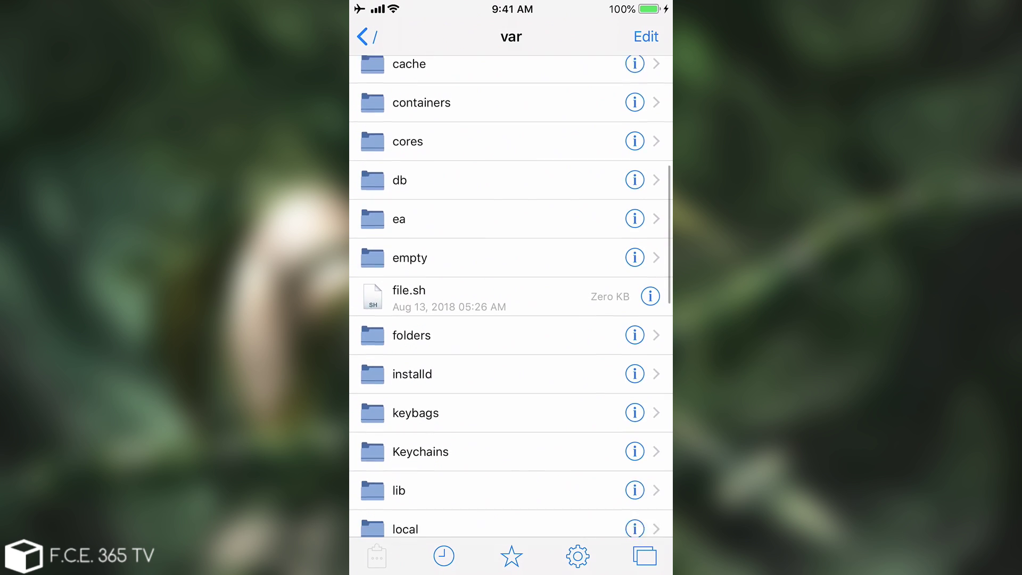
scroll(511, 299, "down", 1)
scroll(511, 299, "down", 1)
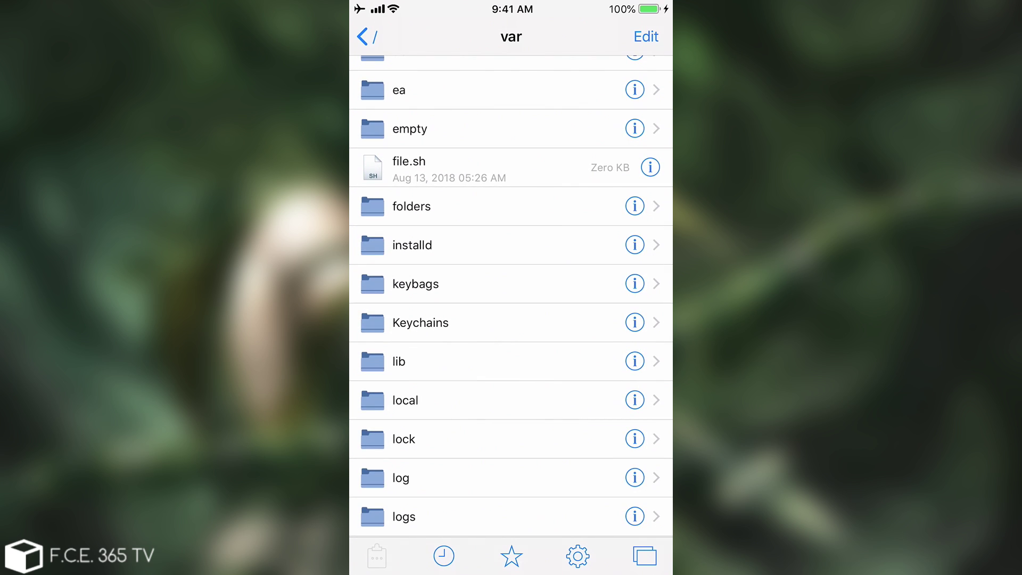
scroll(511, 298, "down", 3)
left_click(479, 342)
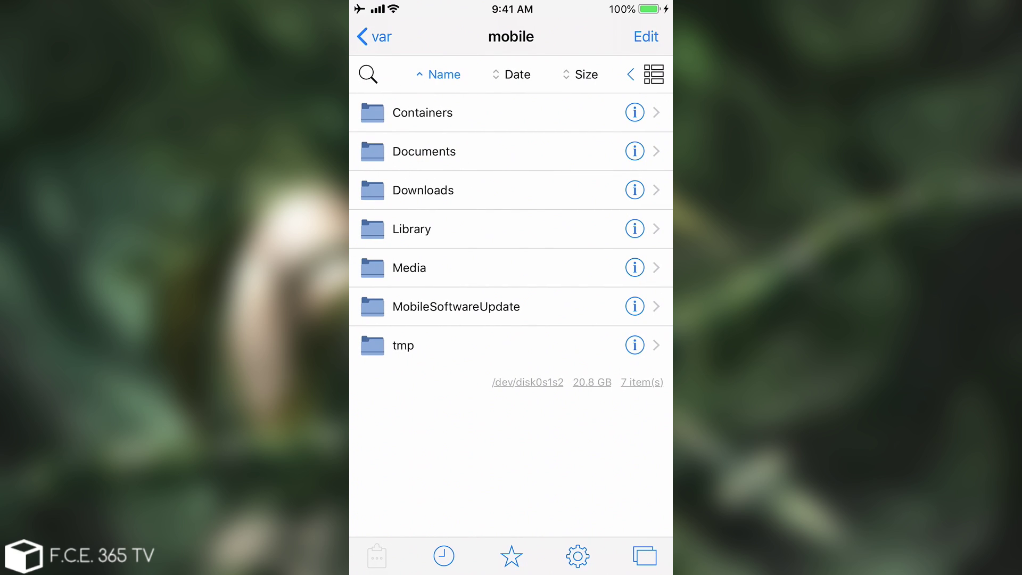
Open Library inside mobile and go into its Preferences folder
left_click(411, 229)
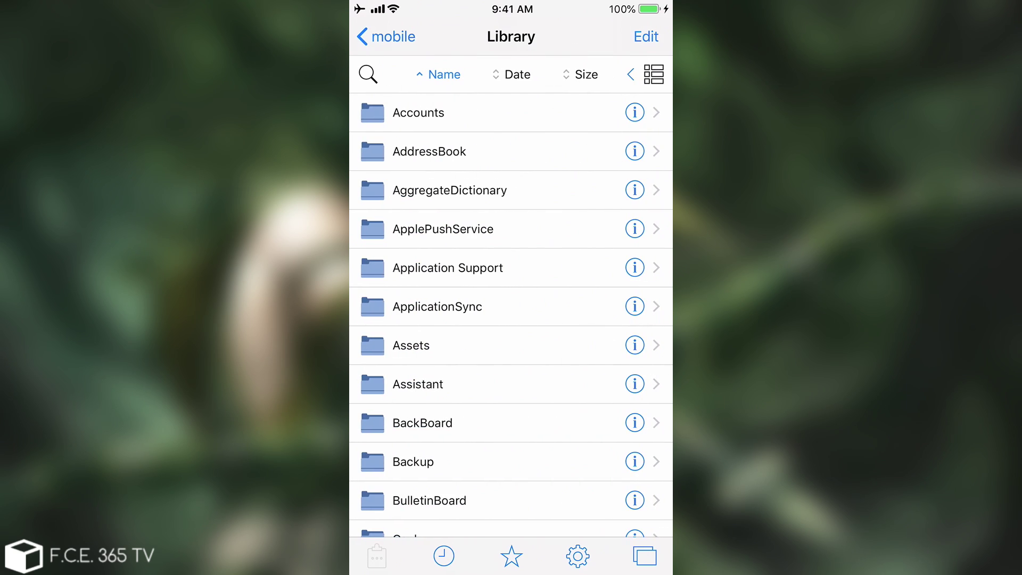
scroll(511, 299, "down", 2)
scroll(511, 298, "down", 2)
scroll(511, 298, "down", 5)
scroll(511, 299, "down", 8)
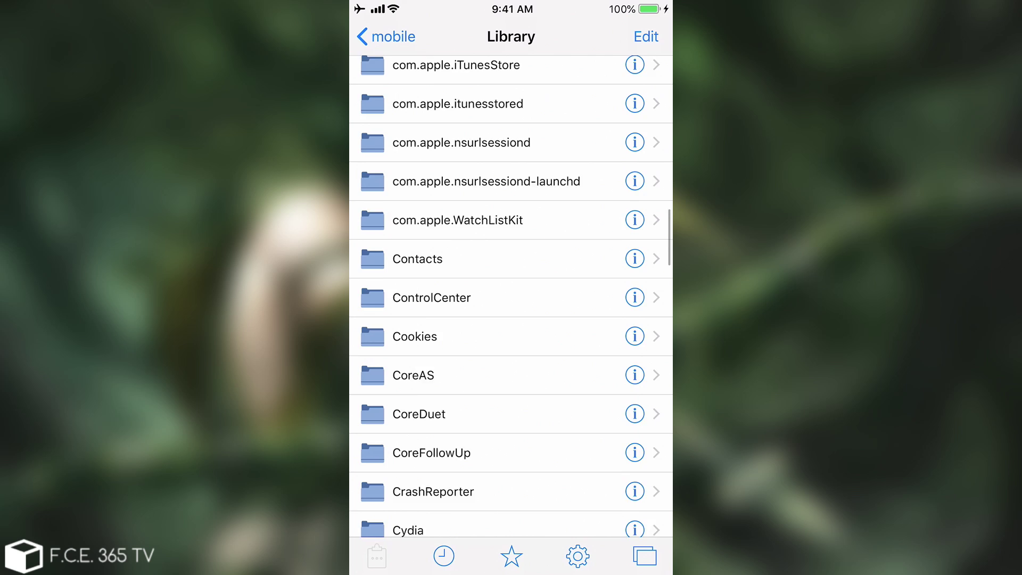
scroll(511, 299, "down", 10)
scroll(511, 298, "down", 4)
scroll(511, 298, "up", 1)
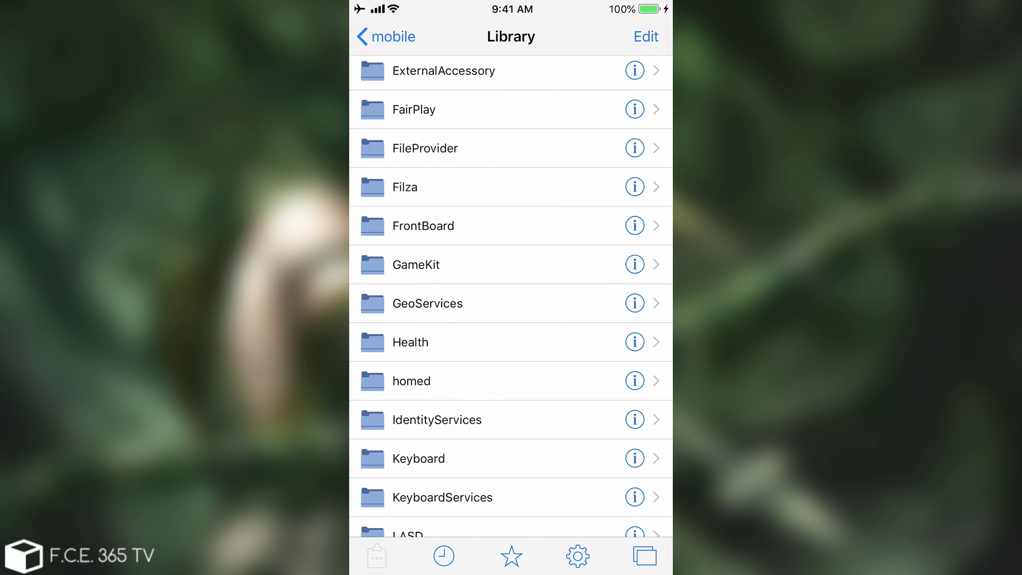
scroll(511, 298, "down", 5)
scroll(511, 298, "down", 6)
scroll(511, 298, "down", 8)
scroll(511, 299, "down", 6)
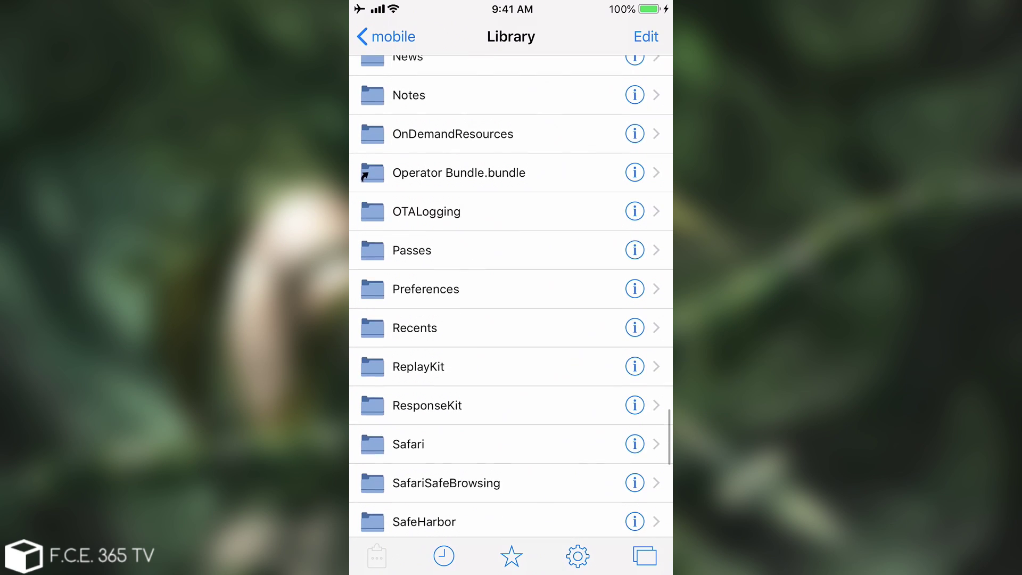
scroll(511, 298, "down", 1)
left_click(426, 255)
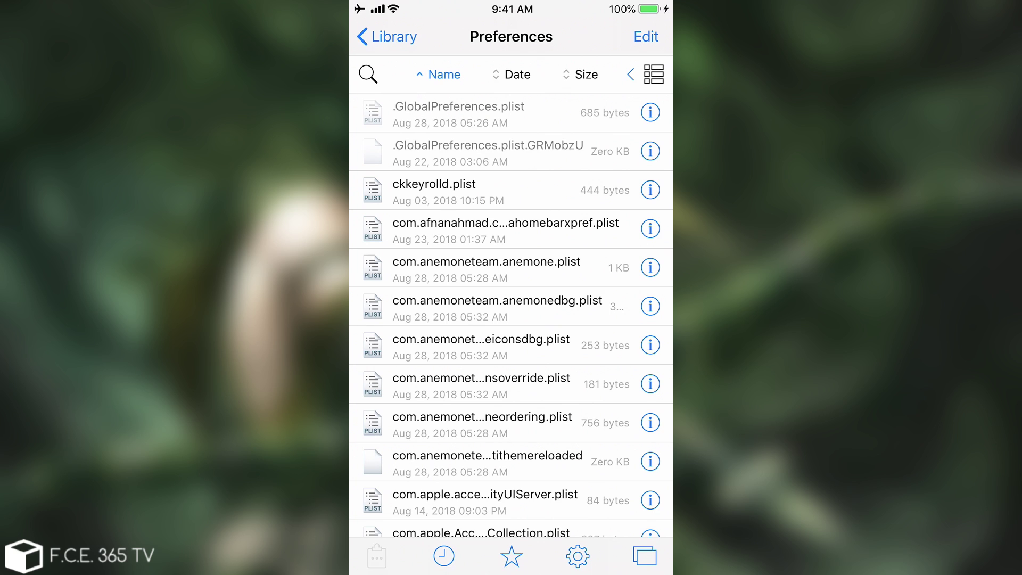
Set Text Editor to open the restrictionspassword plist and open it as text
scroll(511, 314, "down", 10)
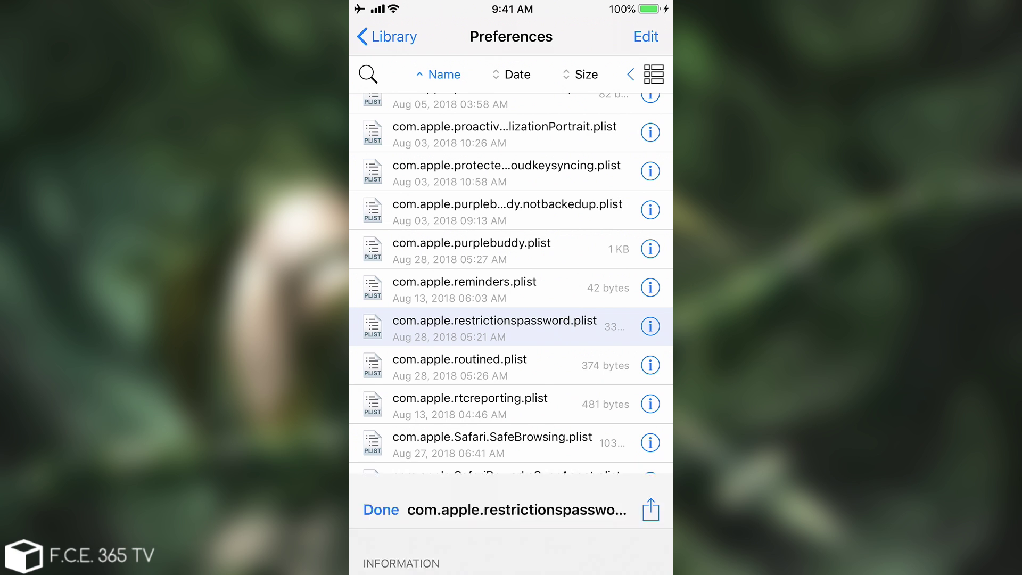
left_click(511, 388)
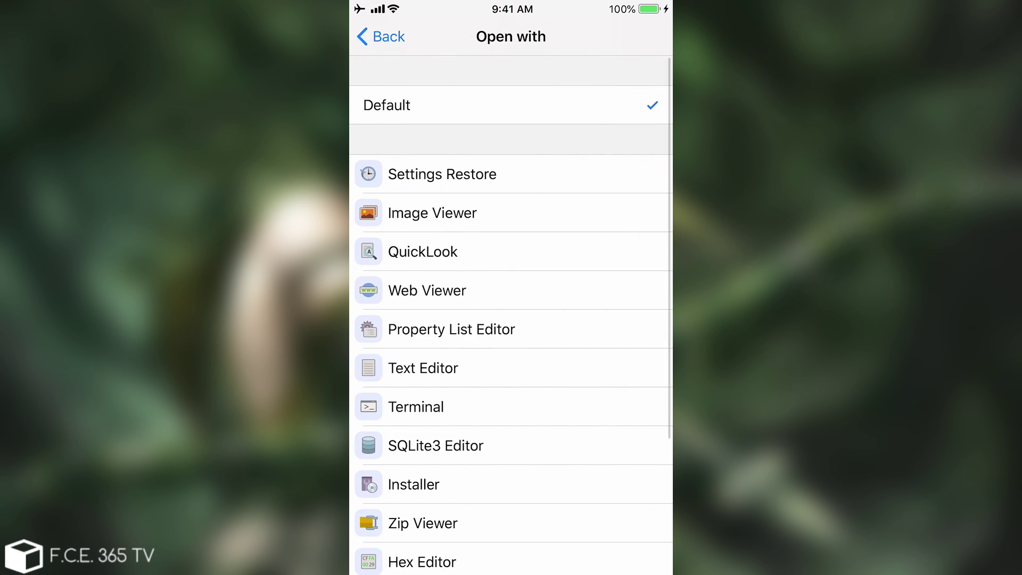
left_click(423, 368)
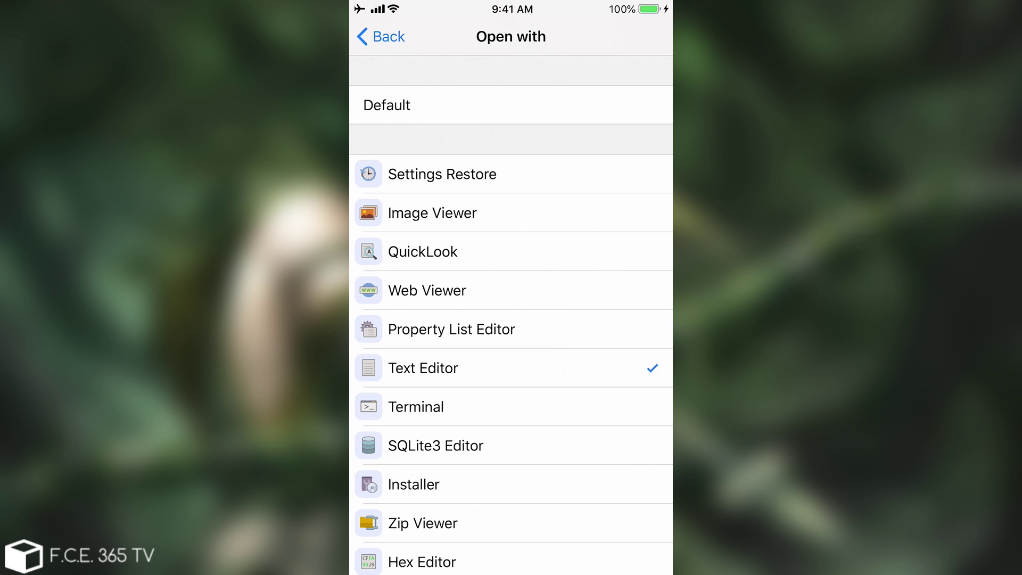
left_click(380, 36)
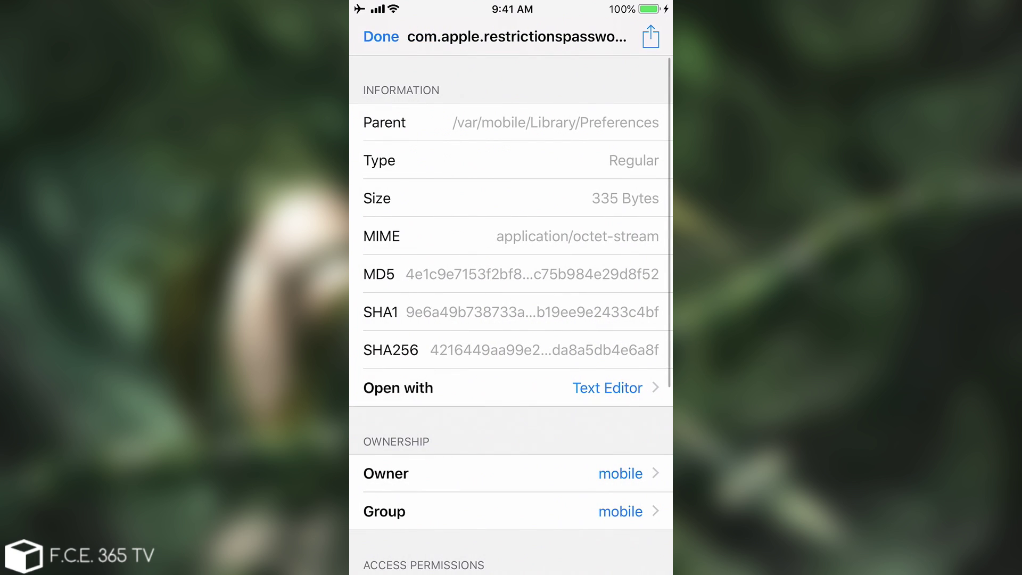
left_click(378, 37)
left_click(511, 314)
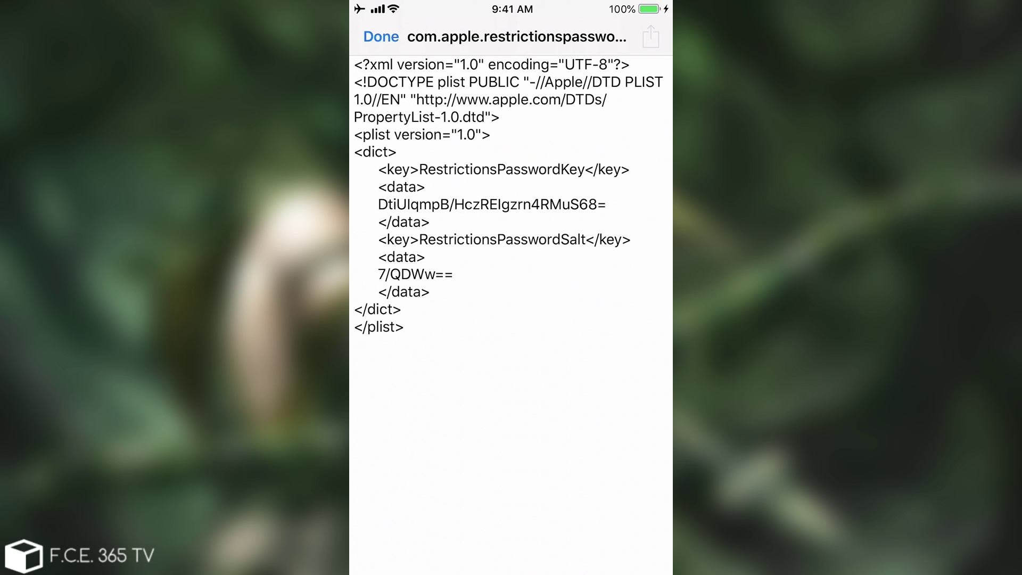
Select the full RestrictionsPasswordKey data value in the editor and copy it
left_click(605, 205)
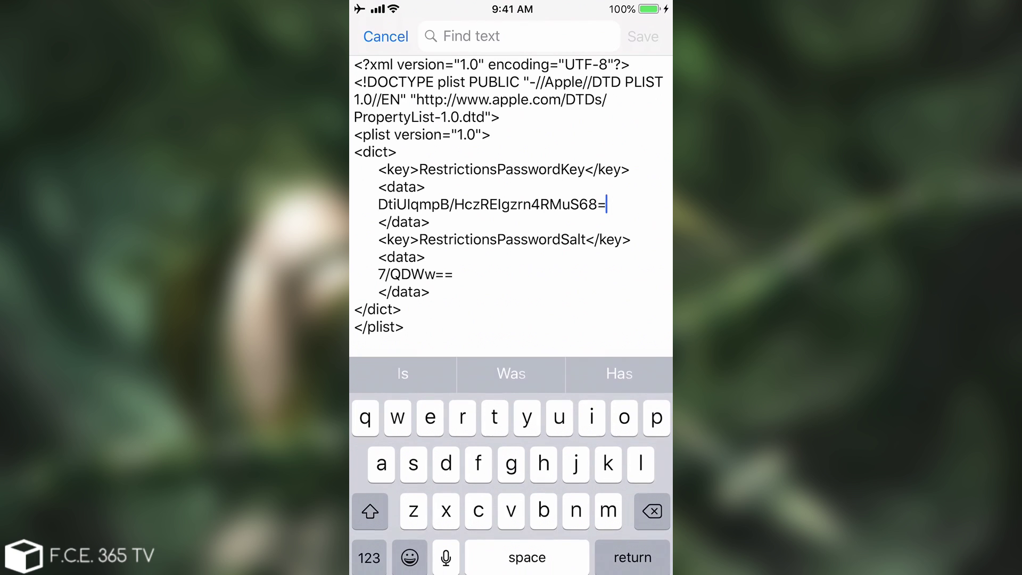
left_click(396, 205)
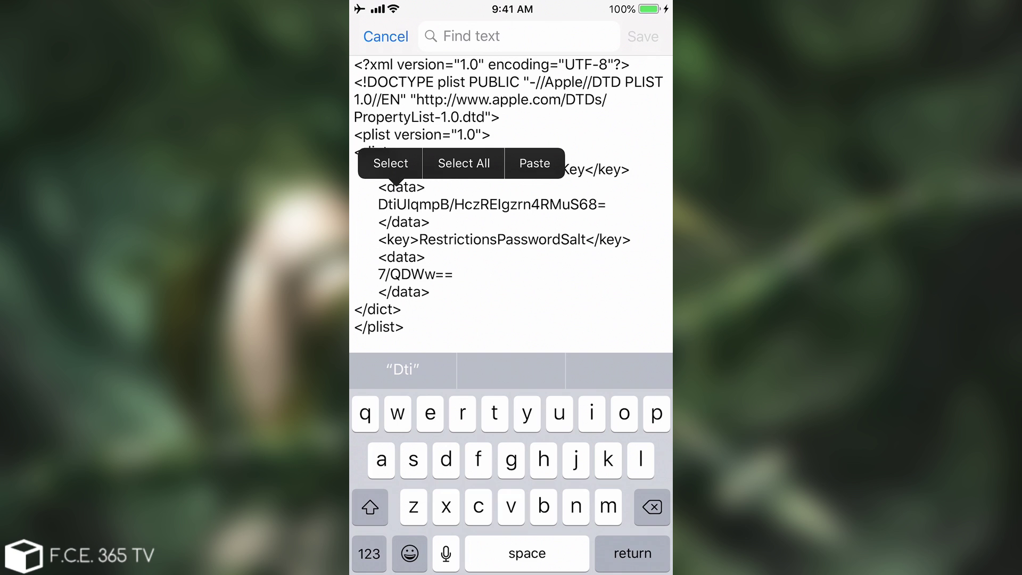
left_click(391, 163)
left_click_drag(450, 217, 607, 217)
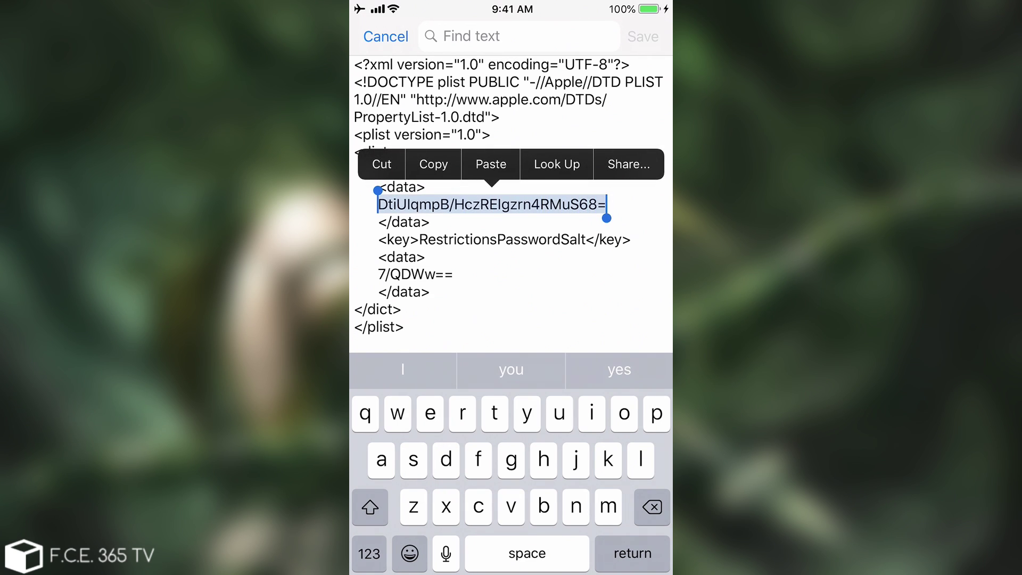
left_click(433, 164)
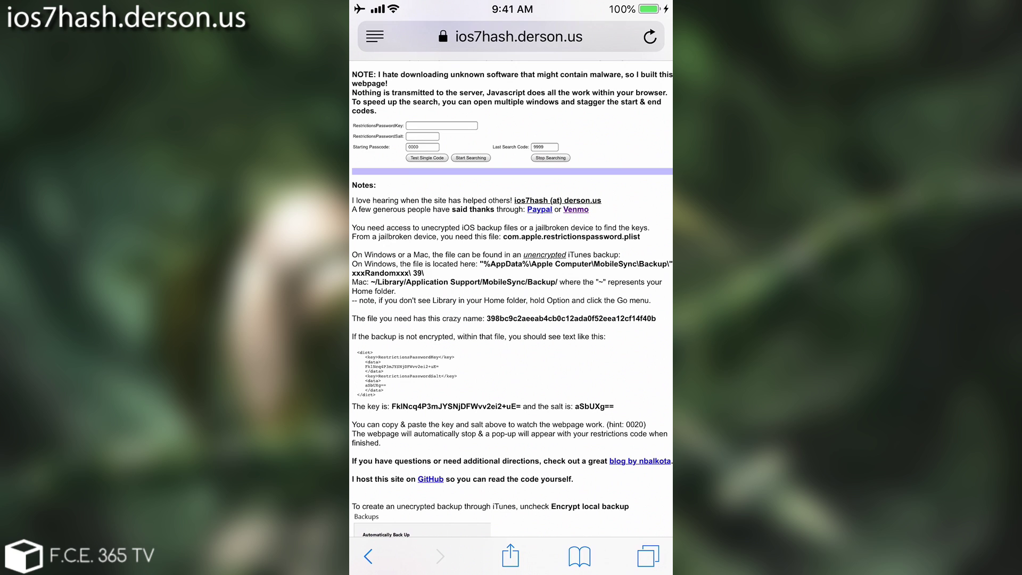
Put the copied key into the RestrictionsPasswordKey field on ios7hash.derson.us
scroll(511, 213, "up", 5)
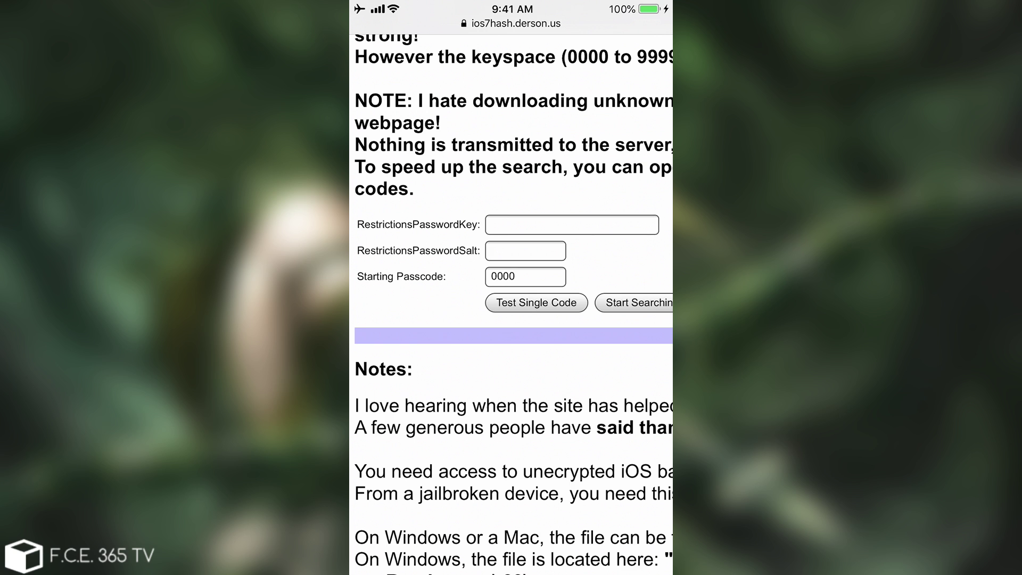
left_click(572, 224)
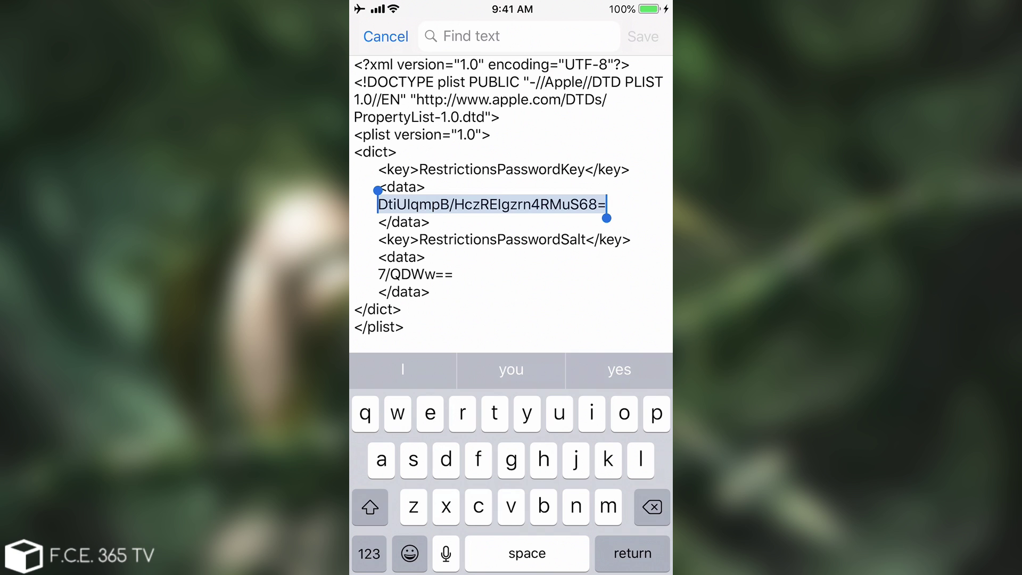
left_click(490, 204)
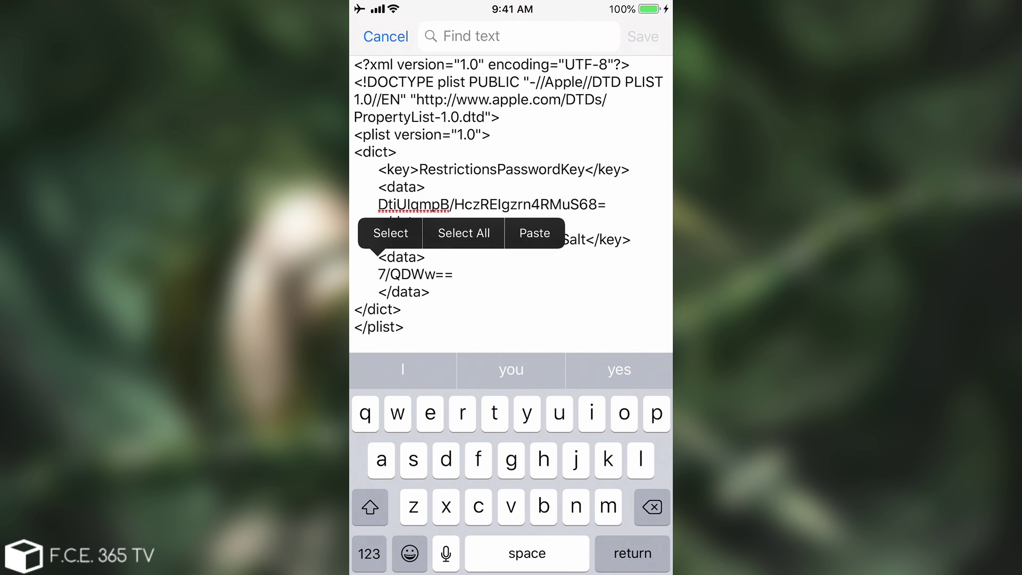
double_click(381, 274)
left_click_drag(385, 288, 453, 288)
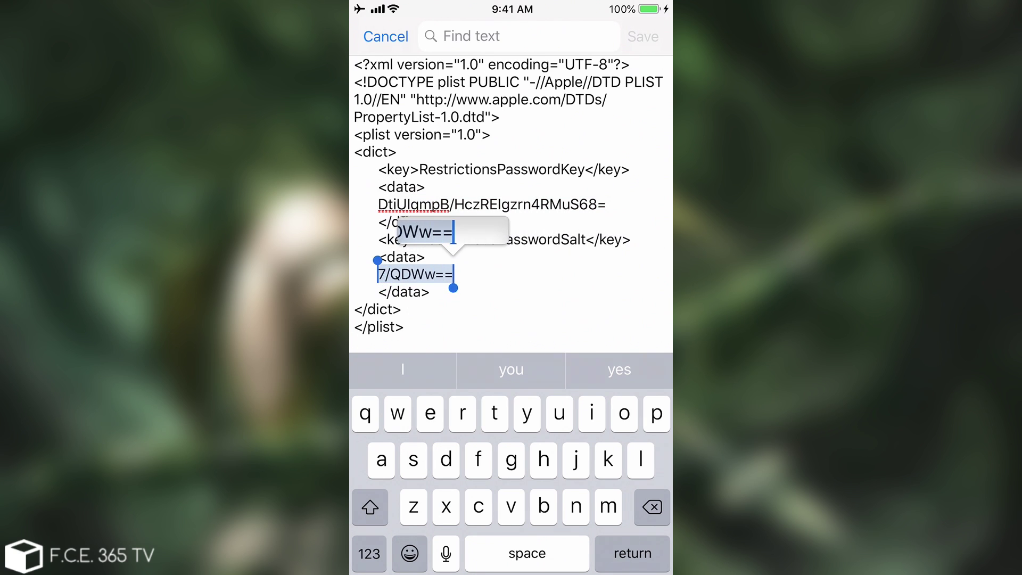
left_click(431, 232)
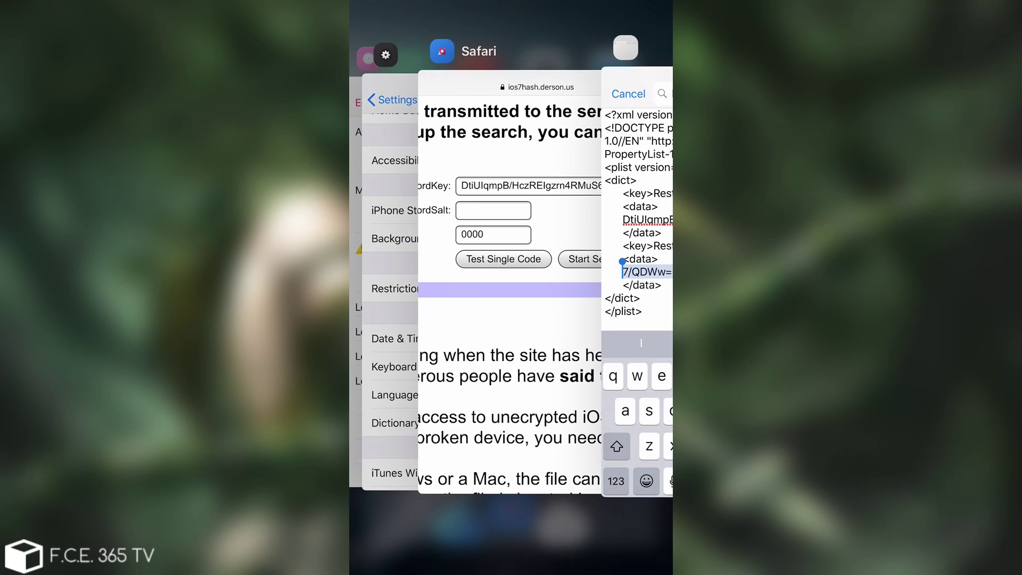
left_click(510, 282)
left_click_drag(425, 373, 519, 381)
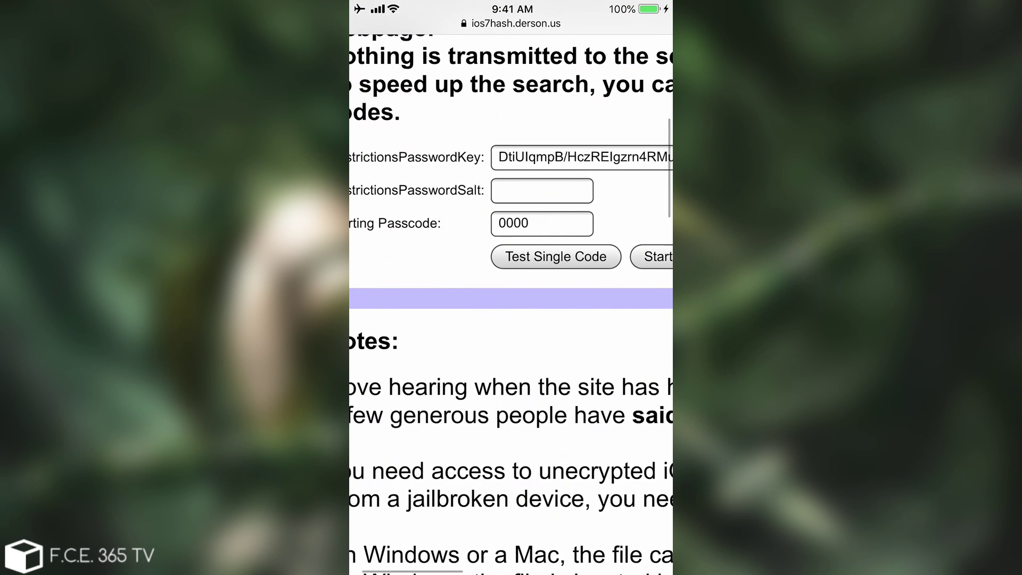
left_click(547, 190)
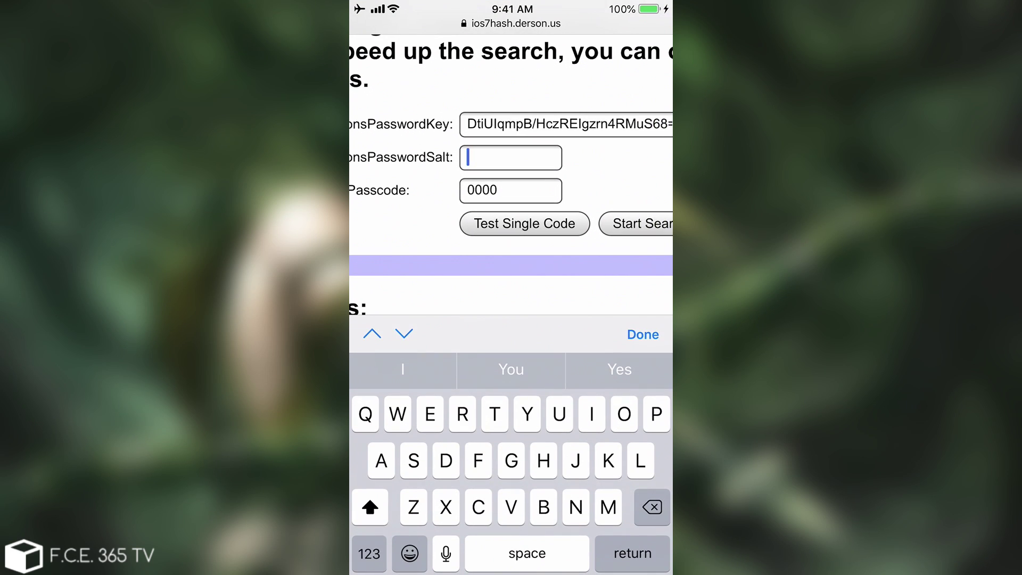
left_click(510, 157)
left_click(426, 114)
left_click(525, 223)
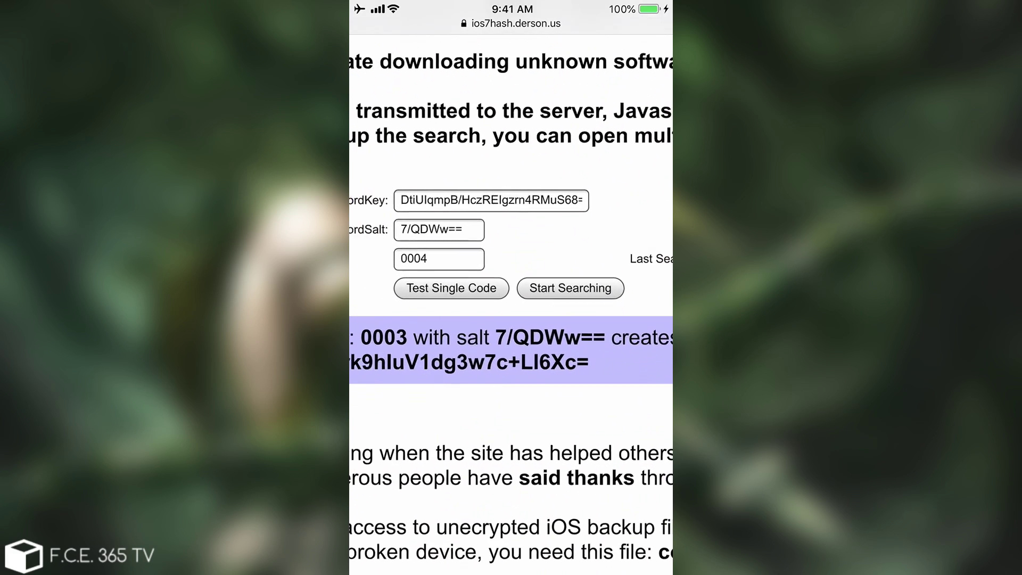
scroll(511, 287, "down", 3)
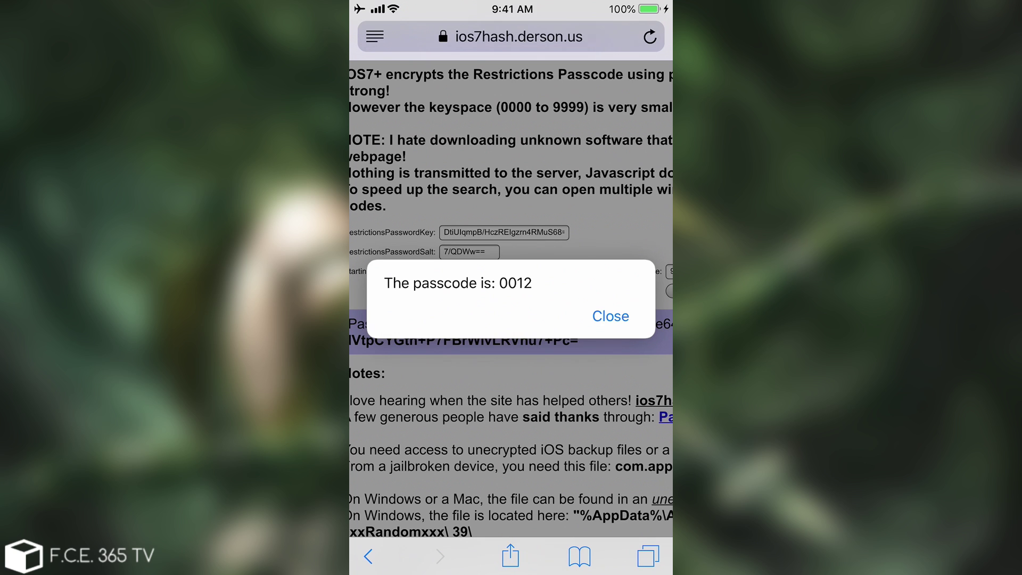
Go from Safari to the home screen and open Restrictions in Settings
left_click_drag(426, 266, 612, 266)
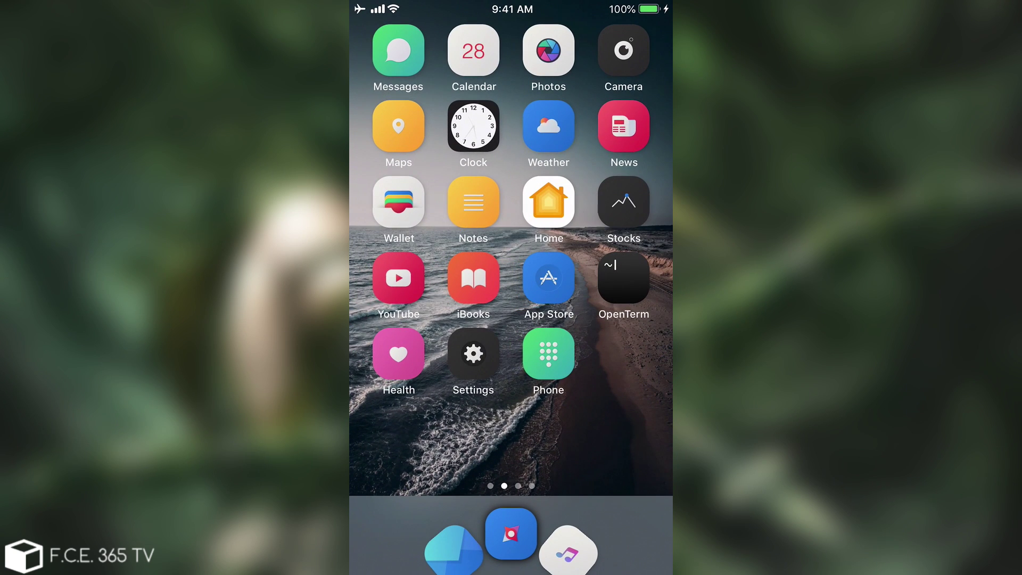
left_click(473, 353)
scroll(512, 319, "down", 2)
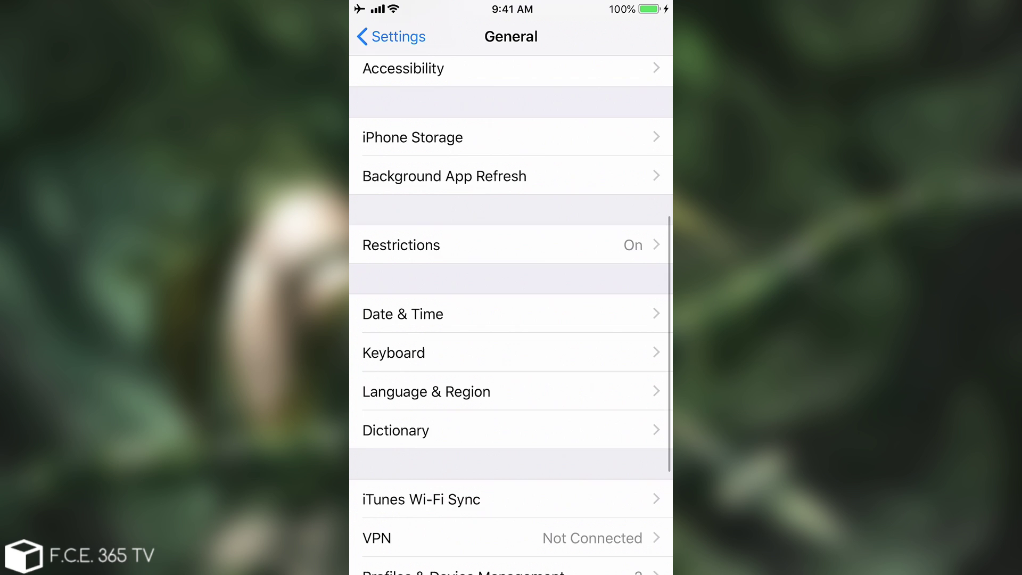
left_click(401, 285)
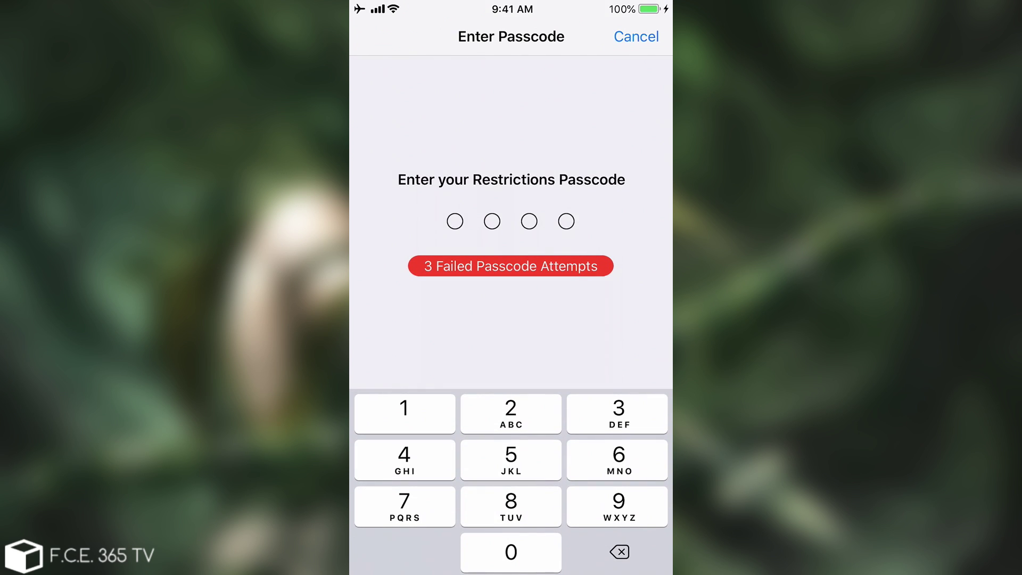
left_click(511, 552)
left_click(511, 552)
left_click(404, 413)
left_click(511, 414)
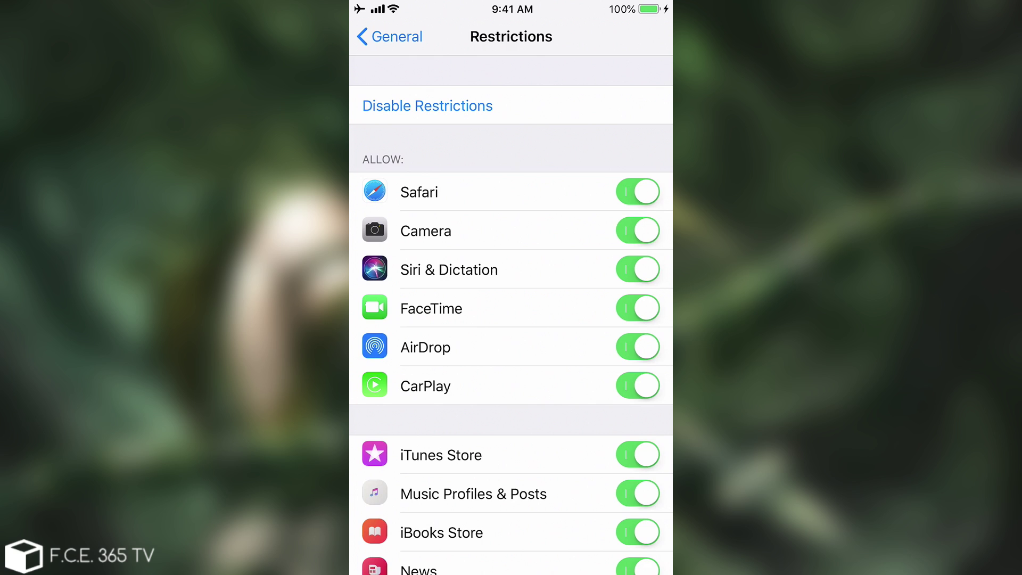
scroll(511, 320, "down", 6)
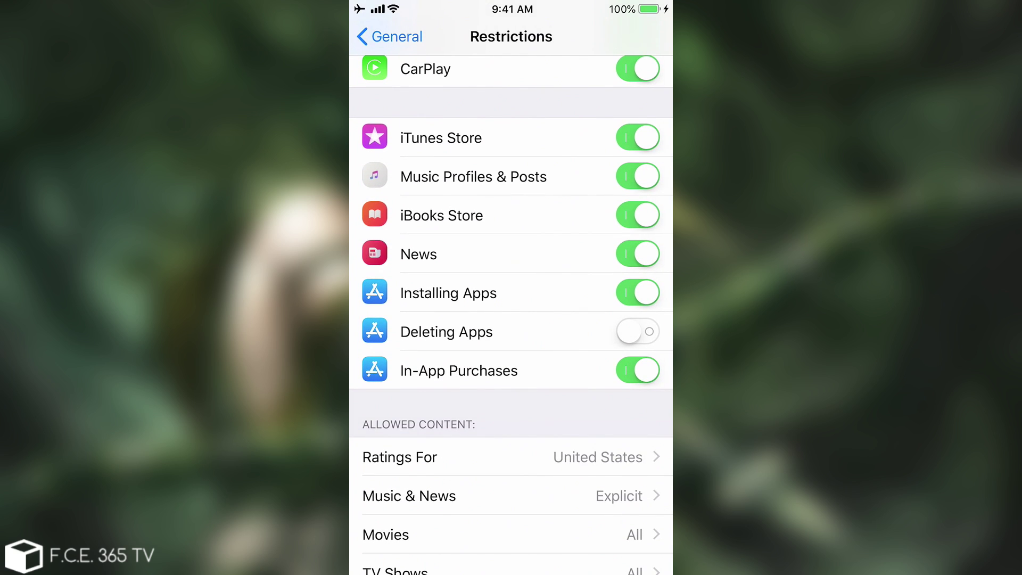
left_click(638, 331)
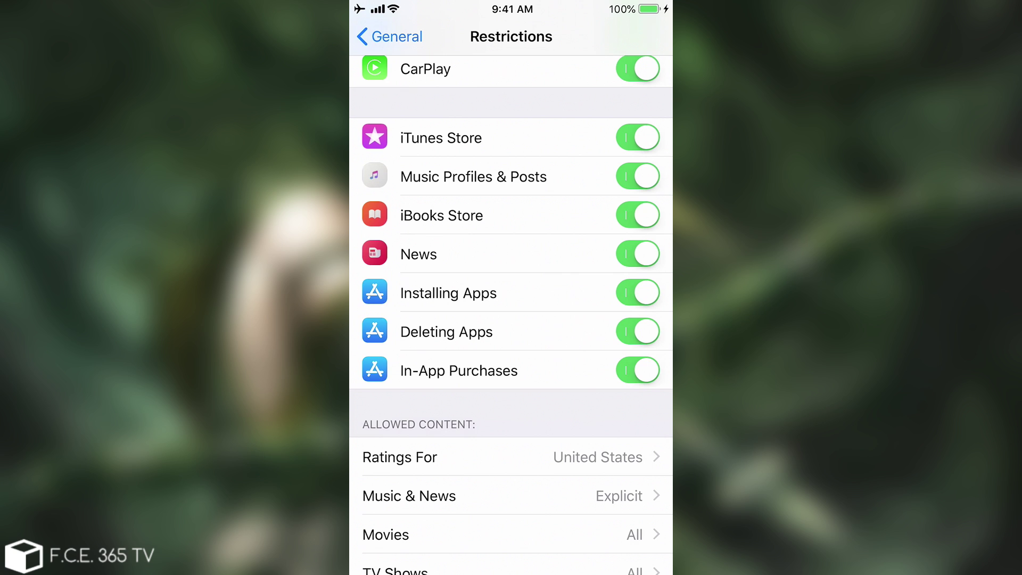
key("Home")
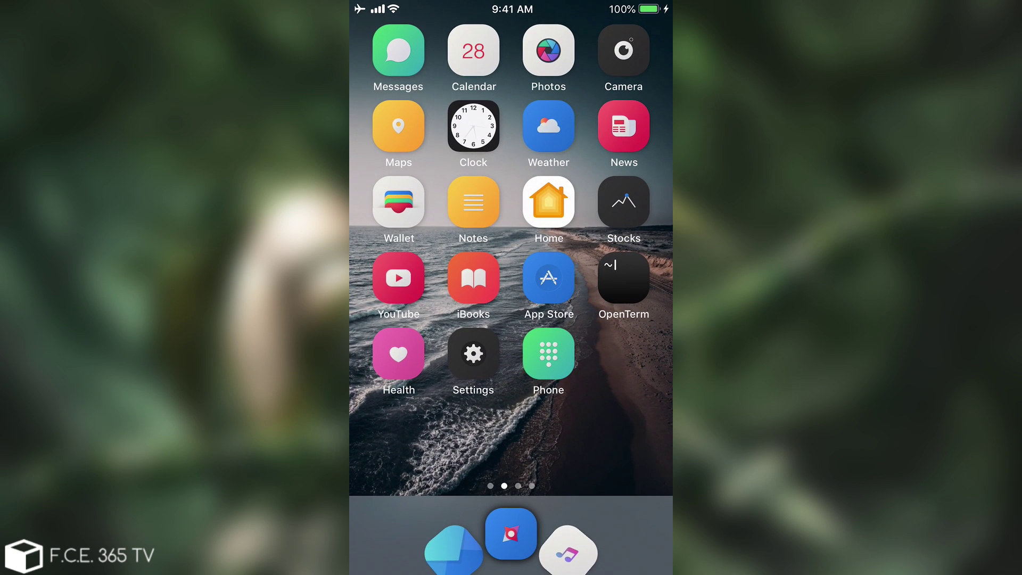
left_click(623, 277)
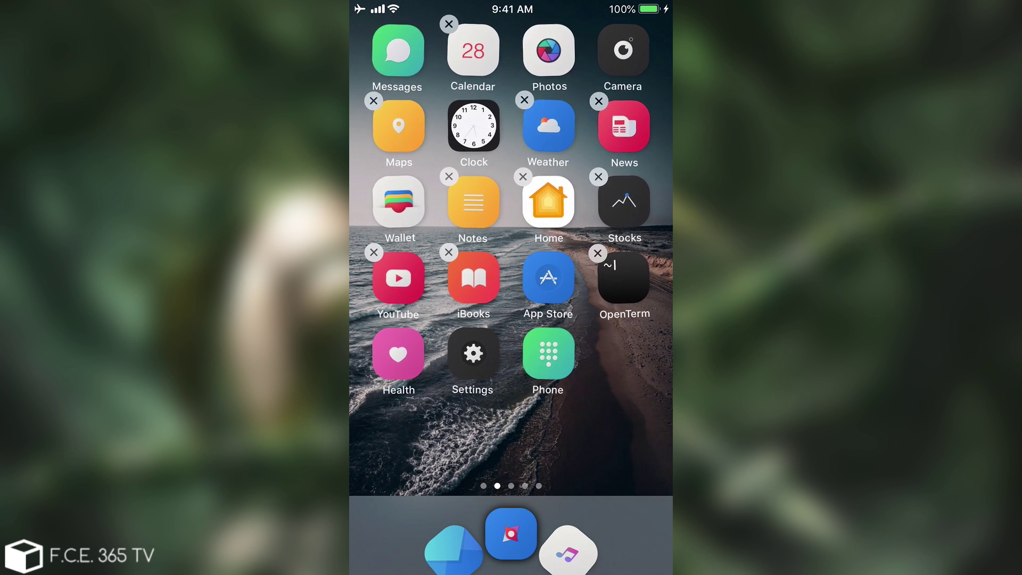
key("Home")
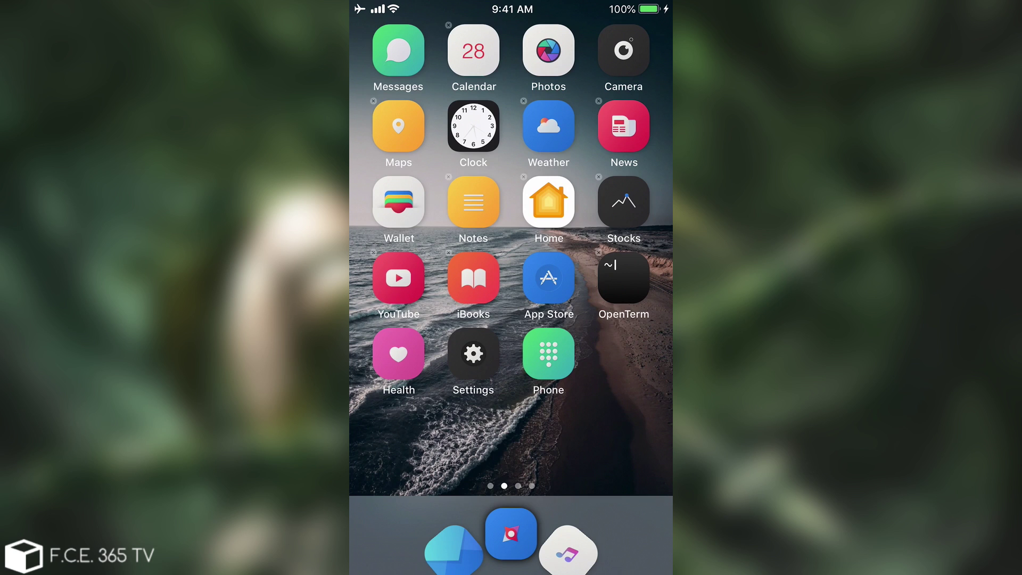